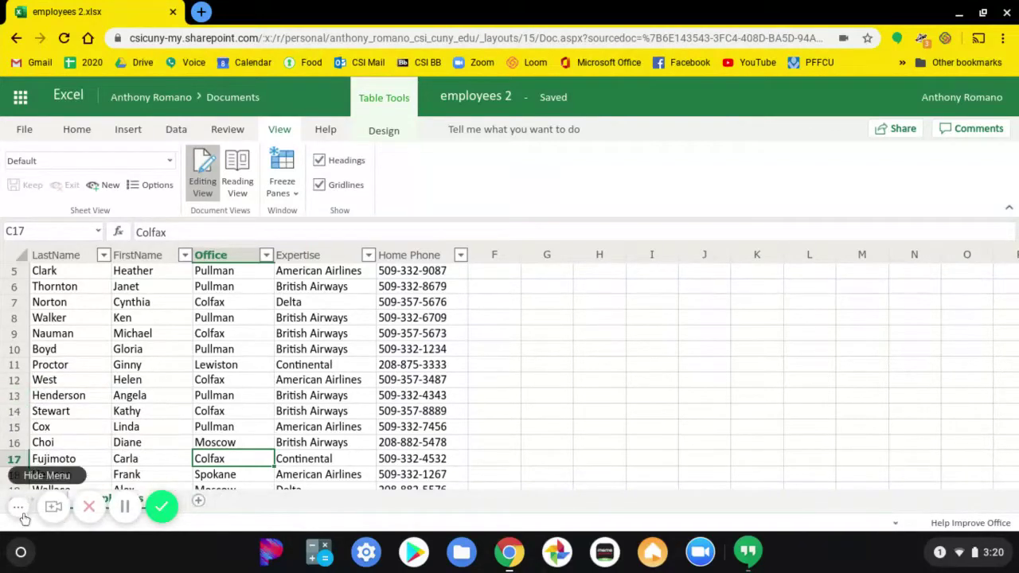
# Review the lab directions on deleting the Lewiston rows and clearing the filter.
pyautogui.click(23, 515)
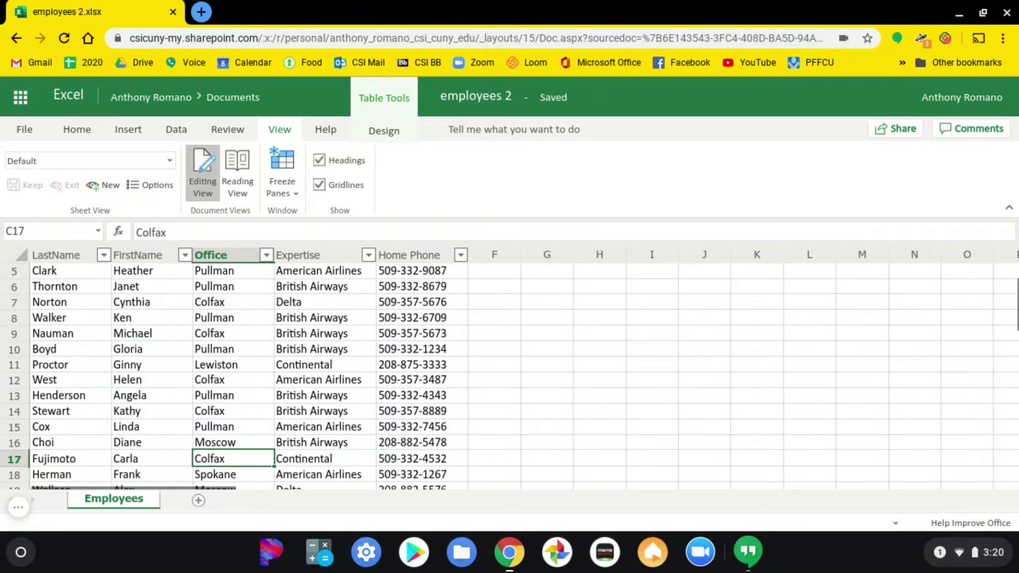
pyautogui.hotkey('alt', 'Tab')
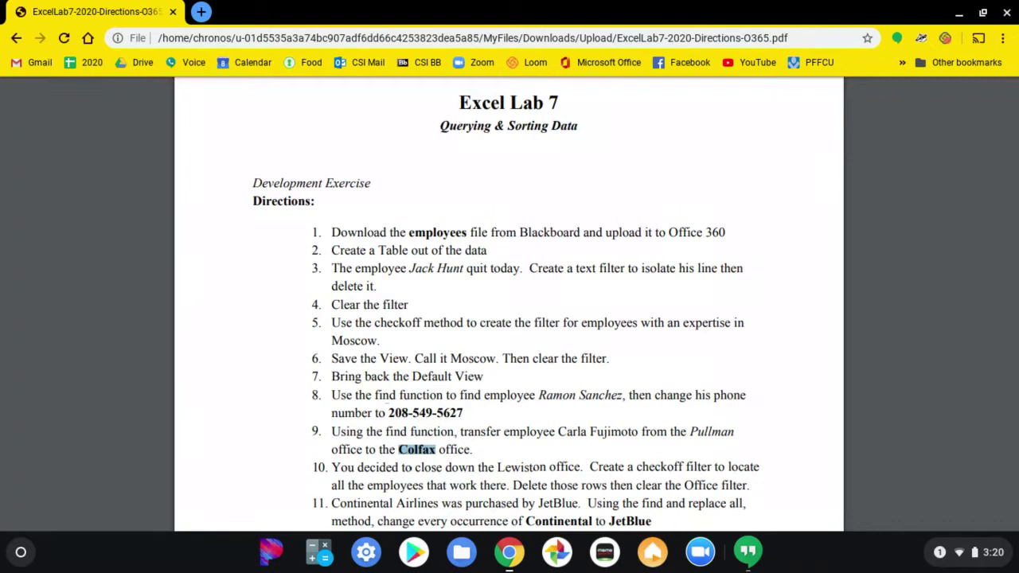
pyautogui.scroll(-1, 222, 460)
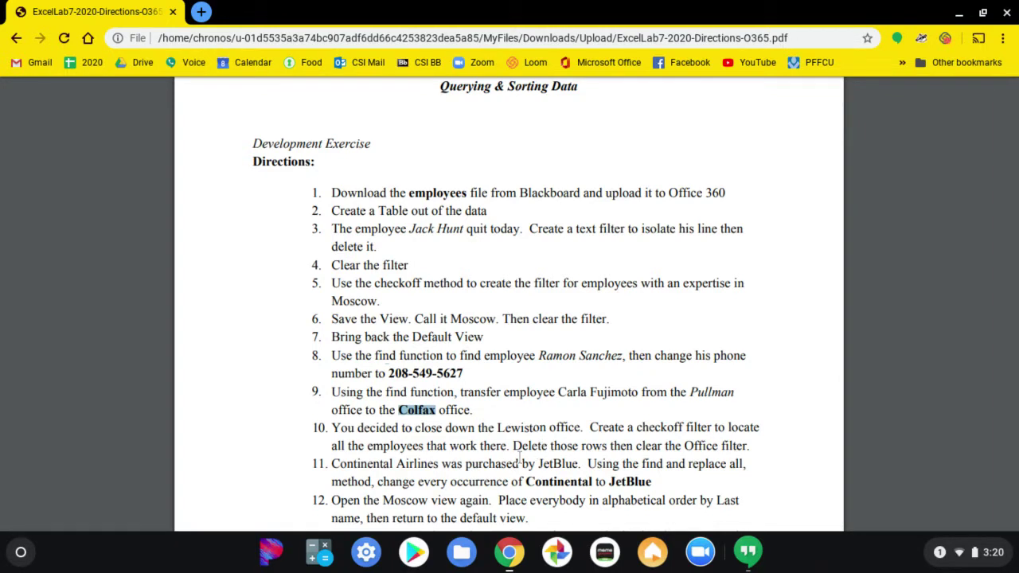
pyautogui.moveTo(513, 446); pyautogui.dragTo(753, 448)
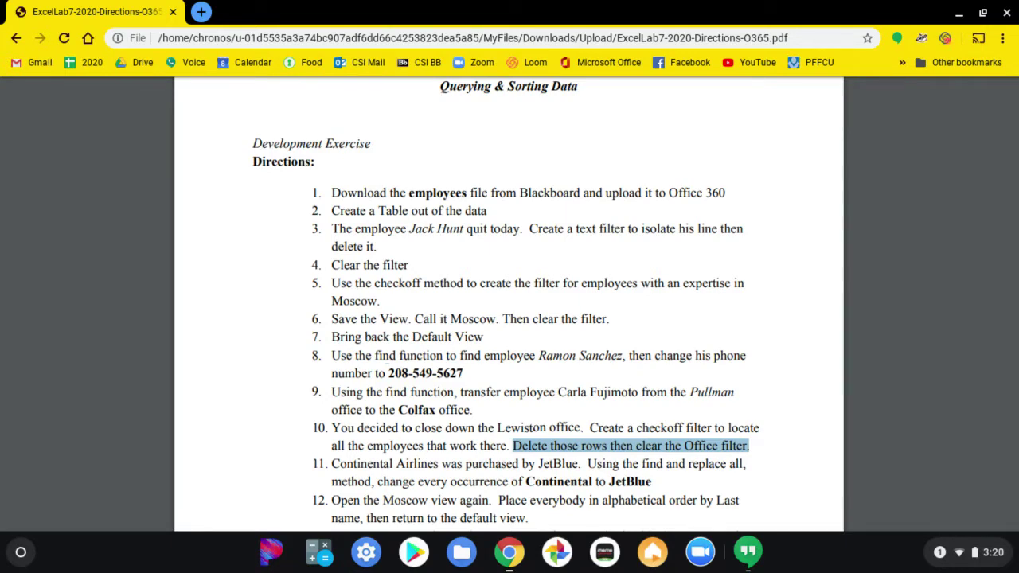
pyautogui.hotkey('alt', 'Tab')
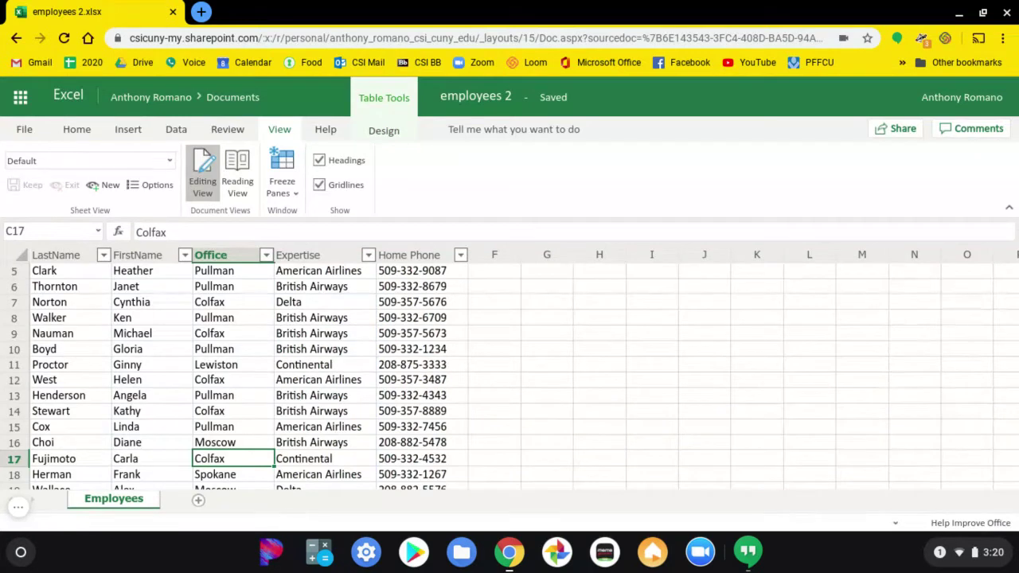
# Filter the Office column to show only Lewiston employees.
pyautogui.click(268, 257)
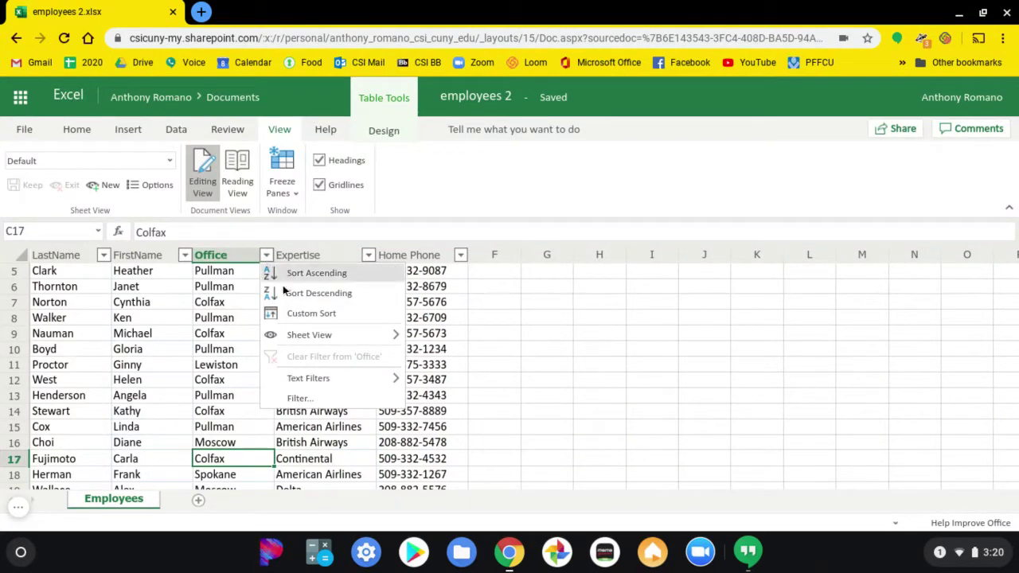
pyautogui.click(301, 398)
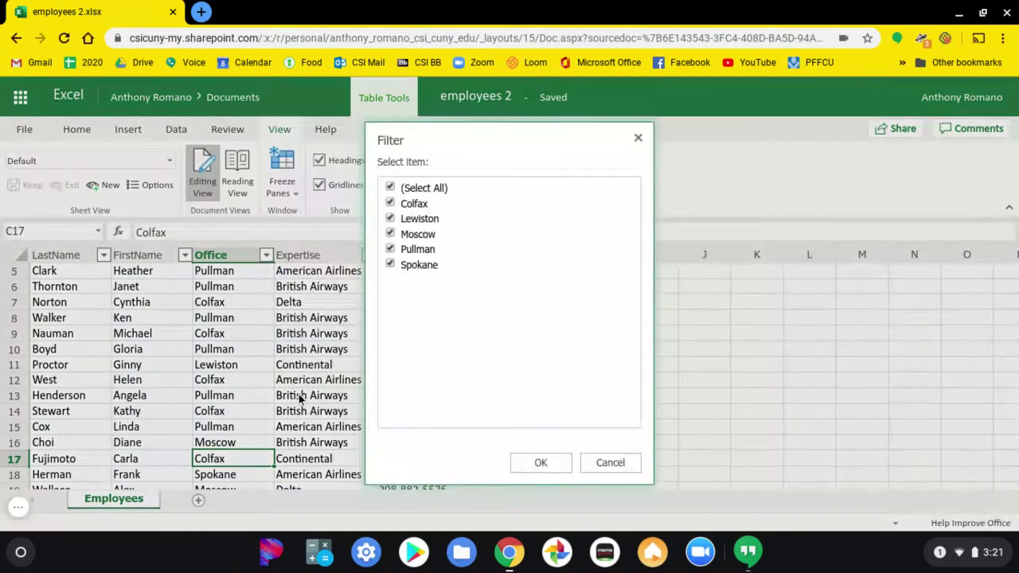
pyautogui.click(413, 189)
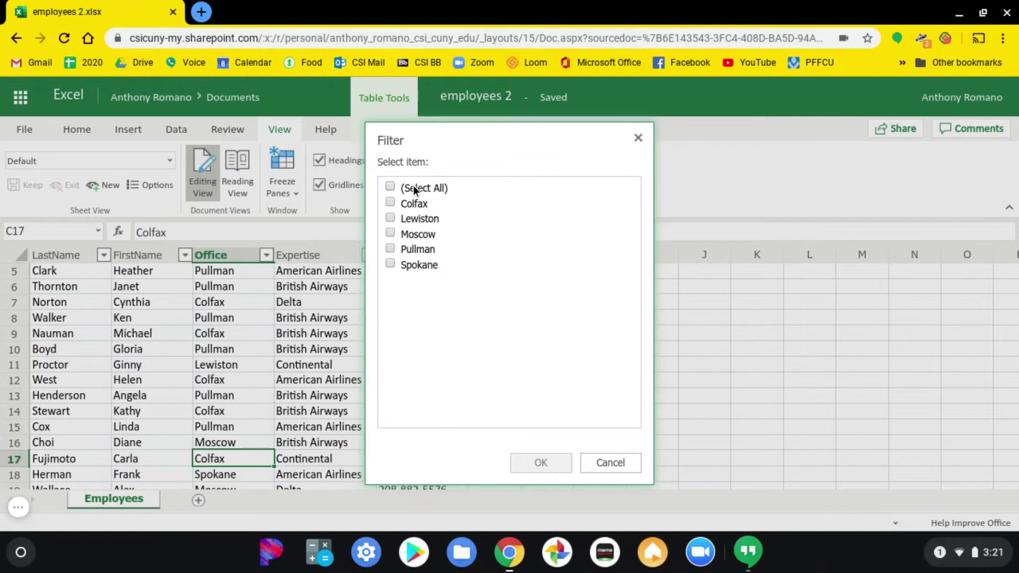
pyautogui.click(410, 219)
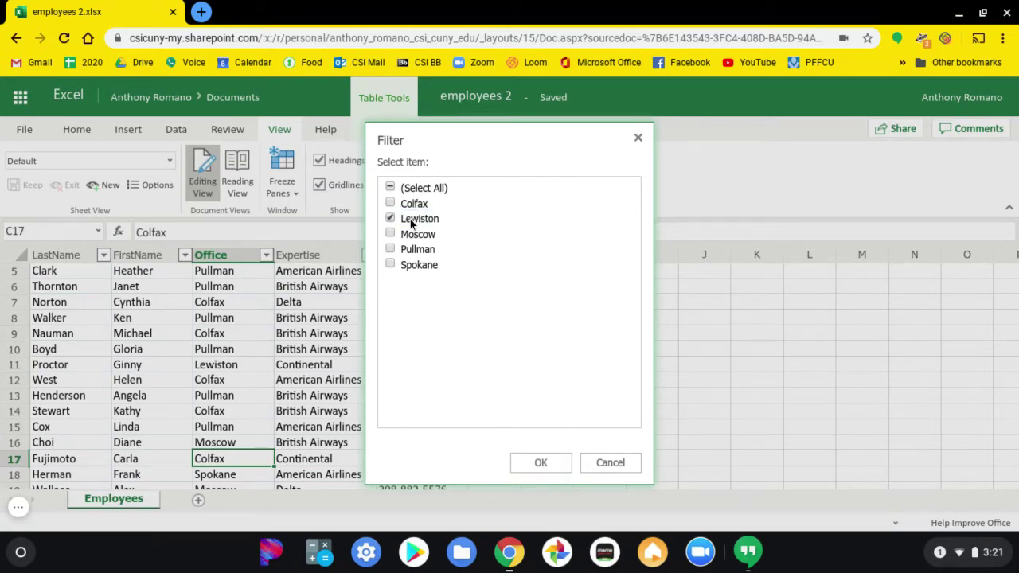
pyautogui.click(528, 464)
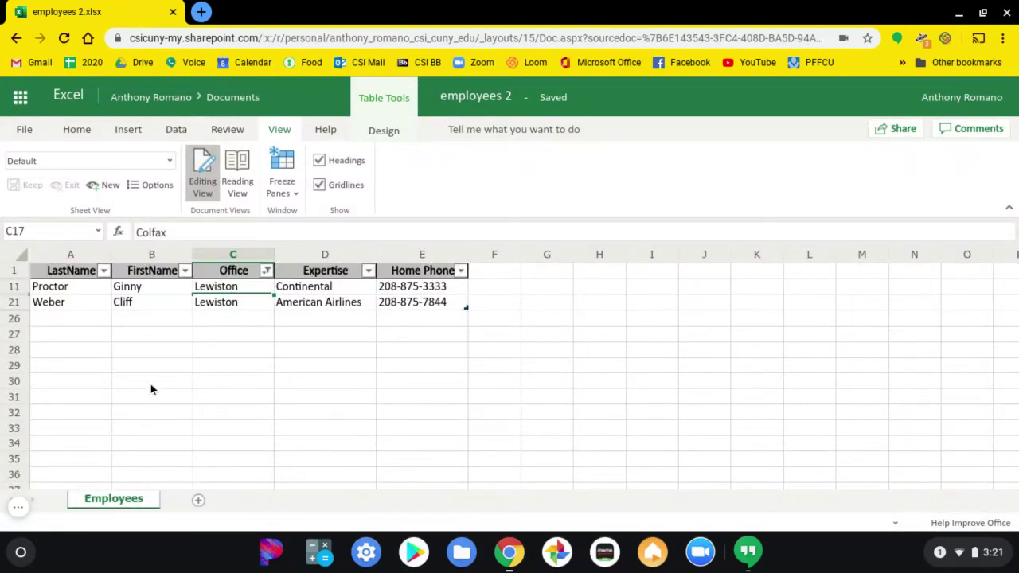
# Delete the two filtered Lewiston employee rows.
pyautogui.click(14, 286)
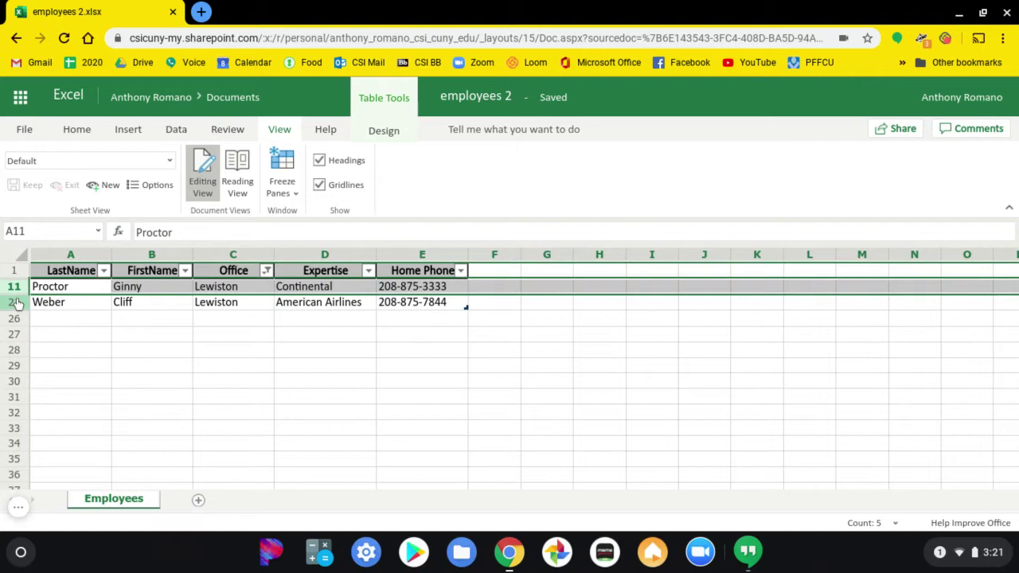
pyautogui.keyDown('shift'); pyautogui.click(15, 302); pyautogui.keyUp('shift')
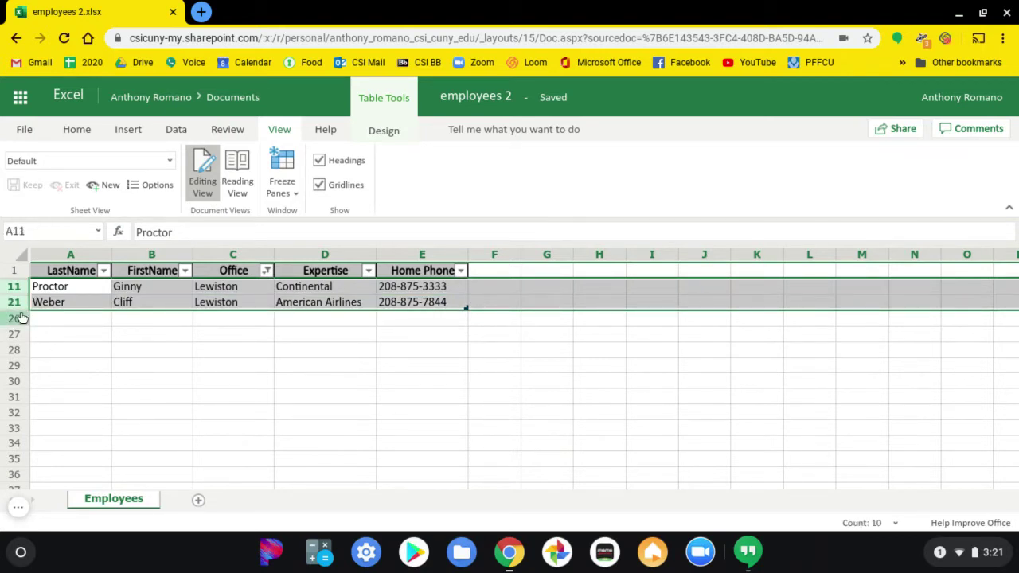
pyautogui.rightClick(15, 303)
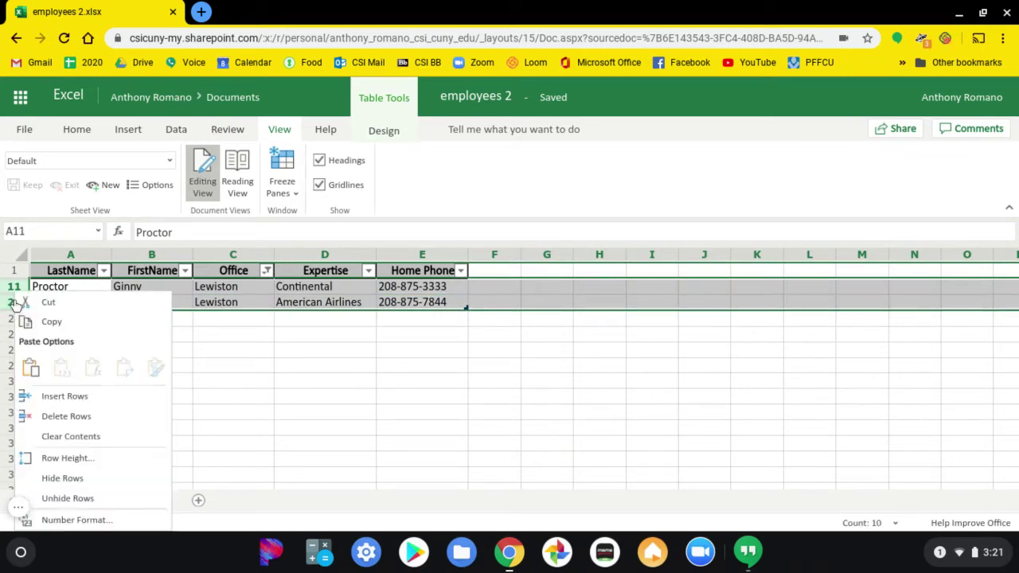
pyautogui.click(63, 421)
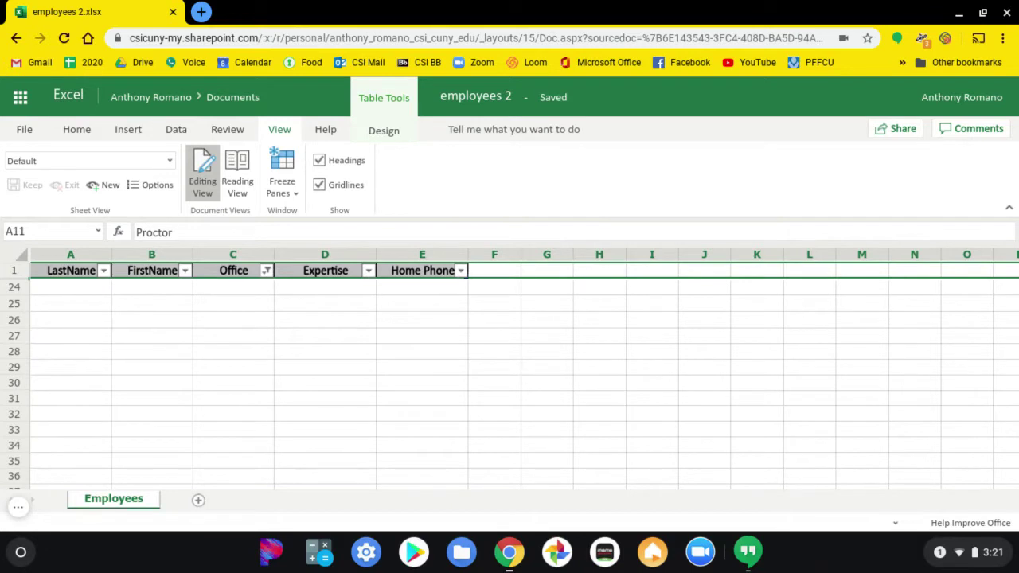
# Clear the Office column filter with all offices checked so every remaining employee shows.
pyautogui.click(268, 271)
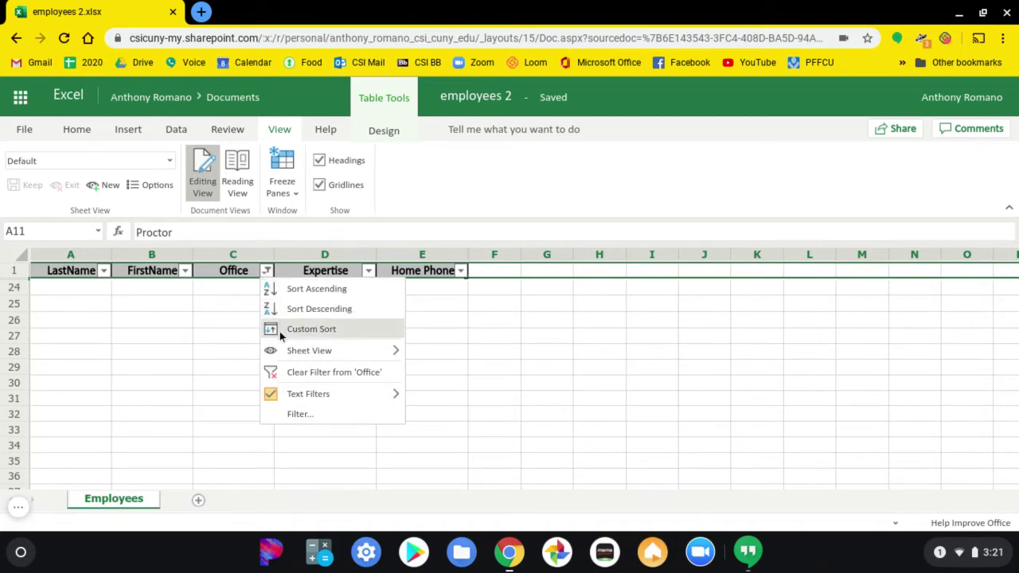
pyautogui.click(288, 374)
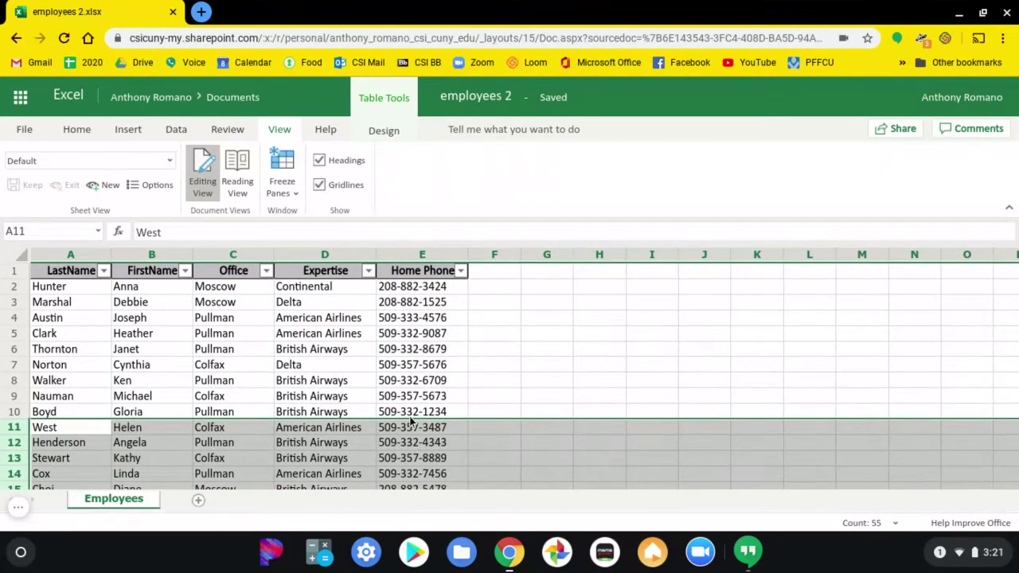
pyautogui.scroll(-5, 409, 416)
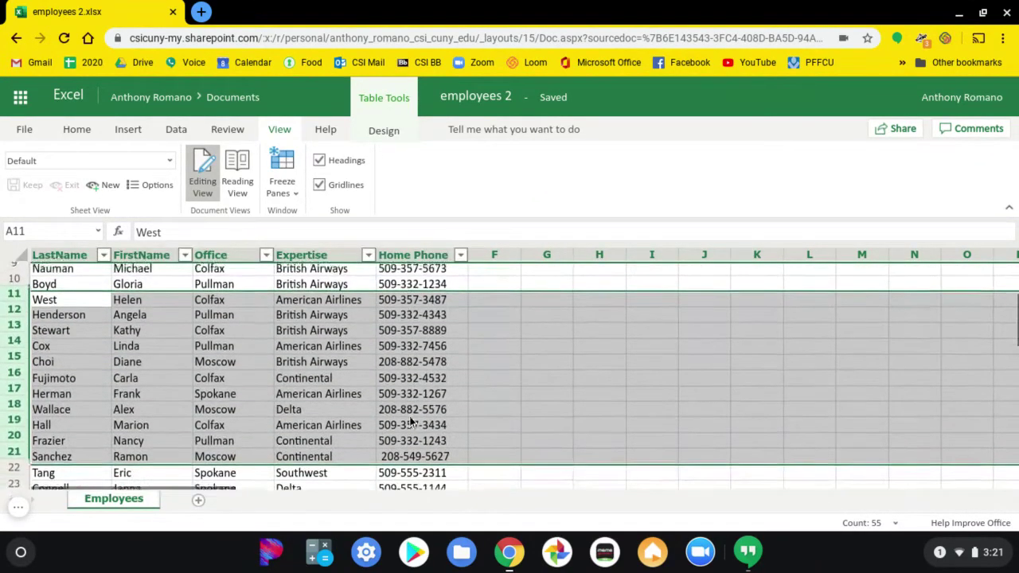
pyautogui.scroll(-5, 410, 422)
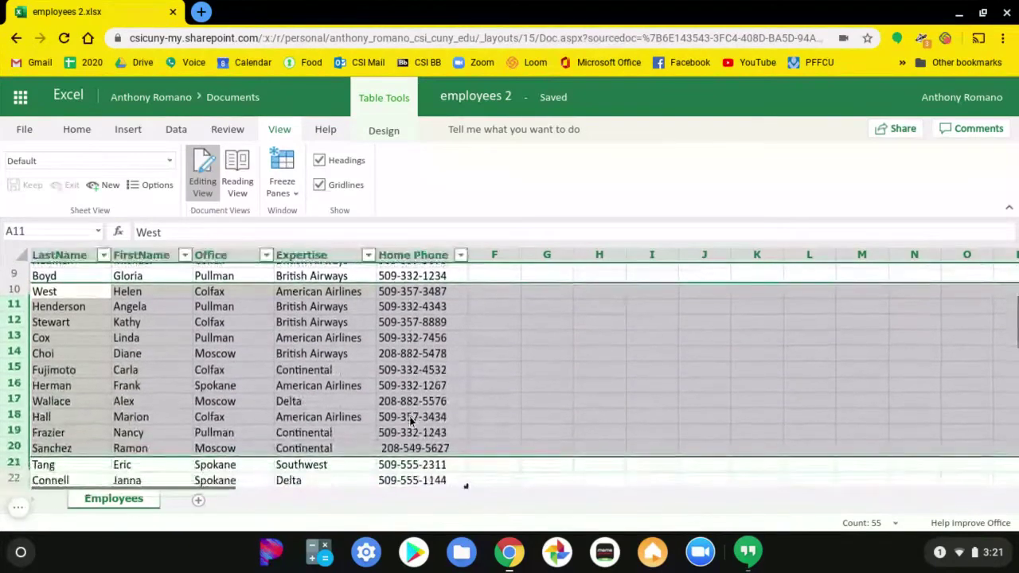
pyautogui.scroll(5, 411, 421)
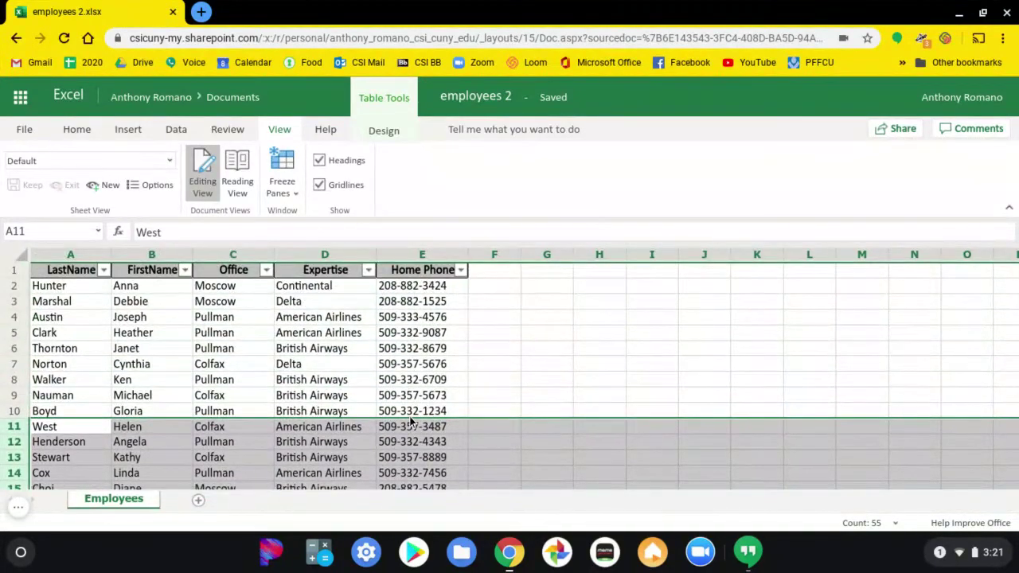
pyautogui.click(266, 270)
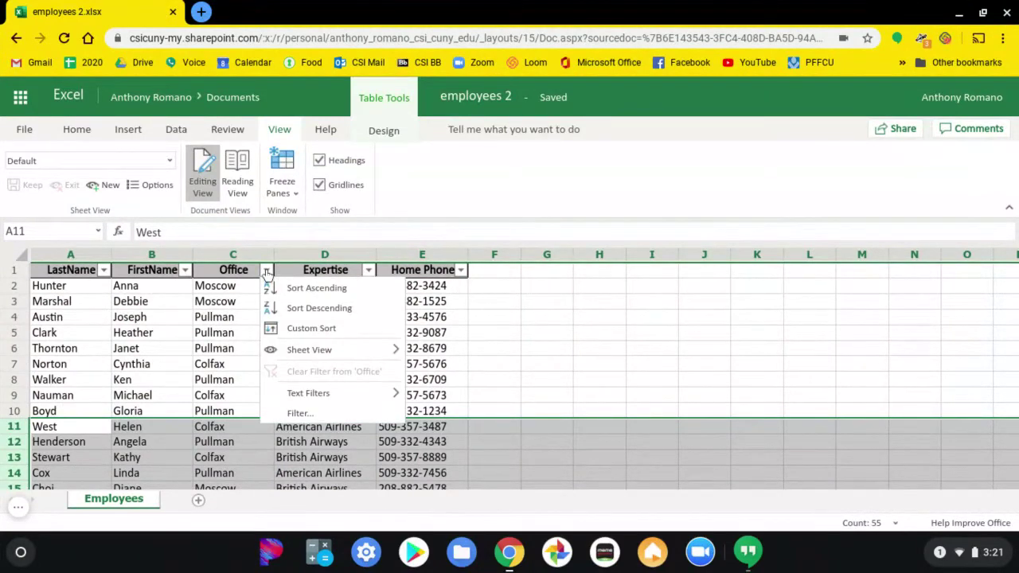
pyautogui.click(293, 412)
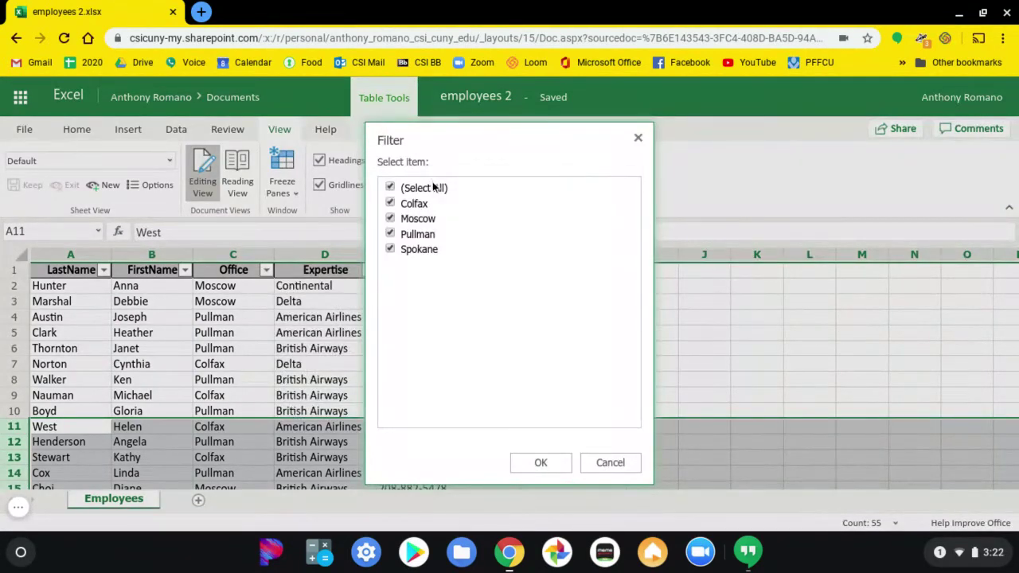
pyautogui.click(540, 462)
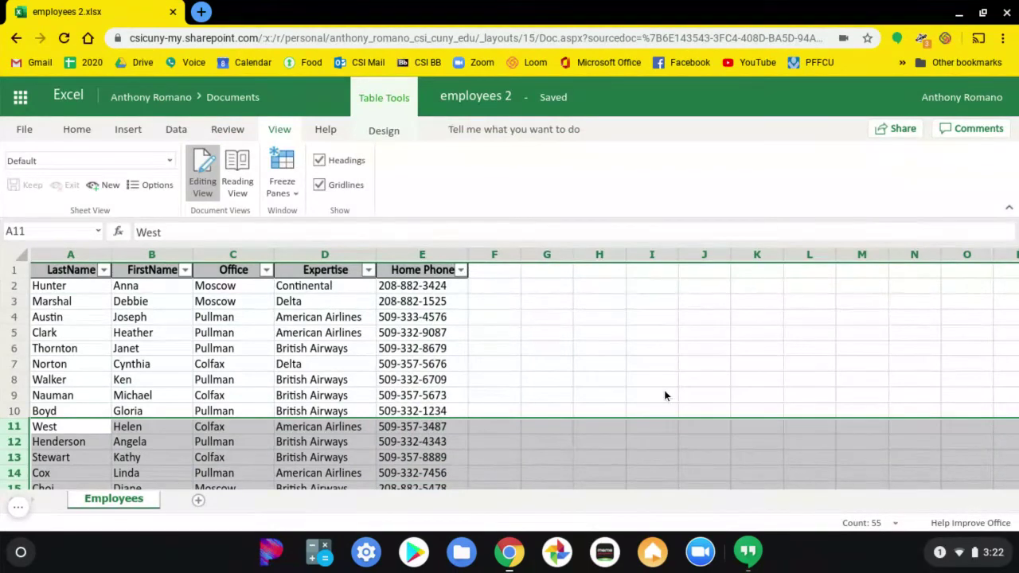
pyautogui.hotkey('alt', 'Tab')
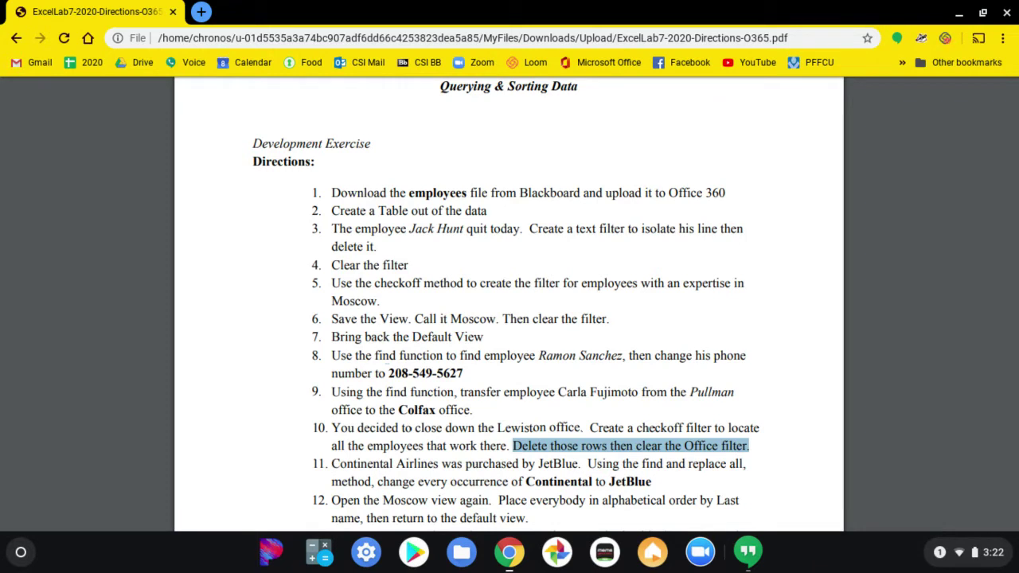
pyautogui.moveTo(331, 463); pyautogui.dragTo(660, 483)
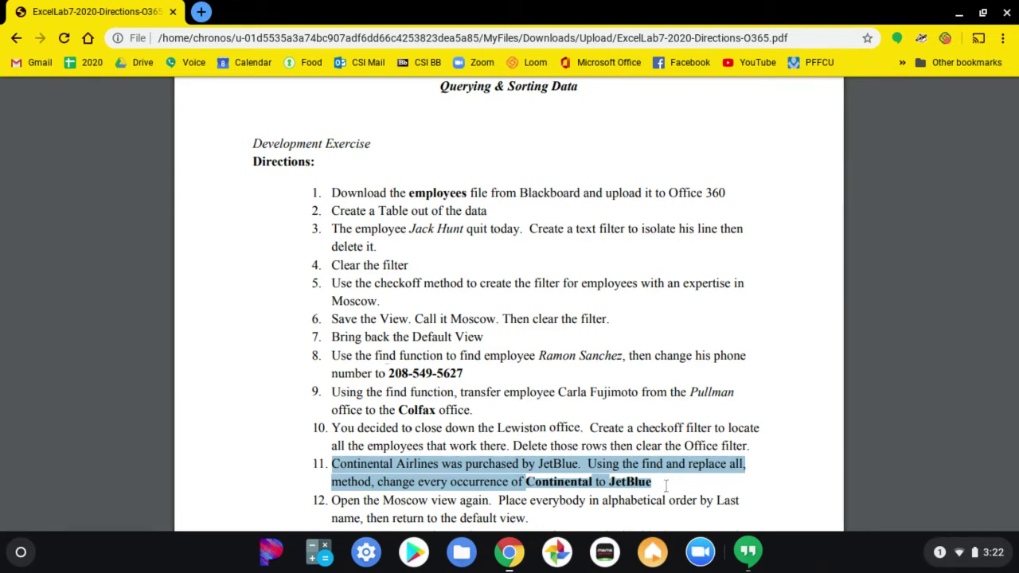
pyautogui.hotkey('alt', 'Tab')
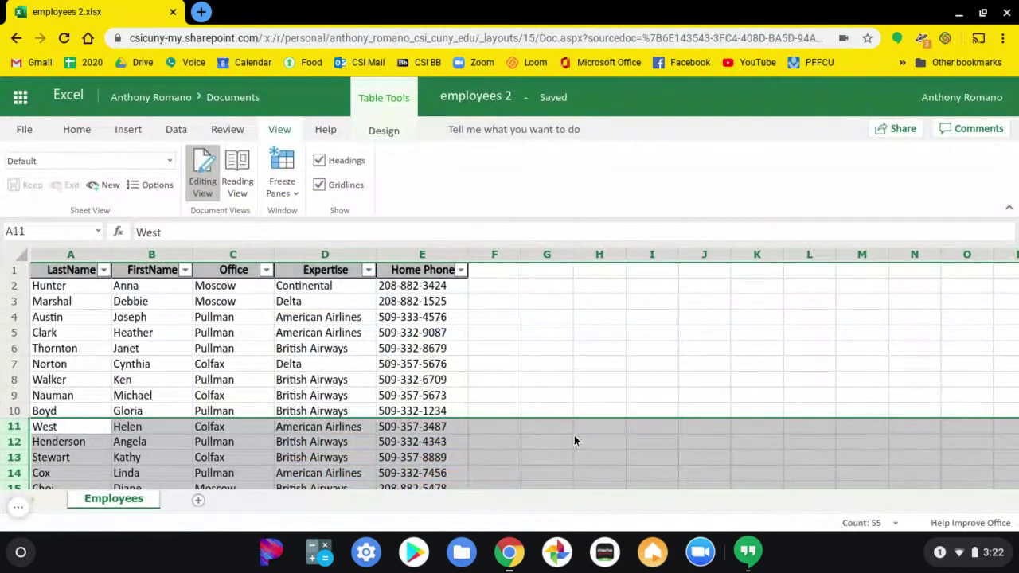
pyautogui.click(355, 384)
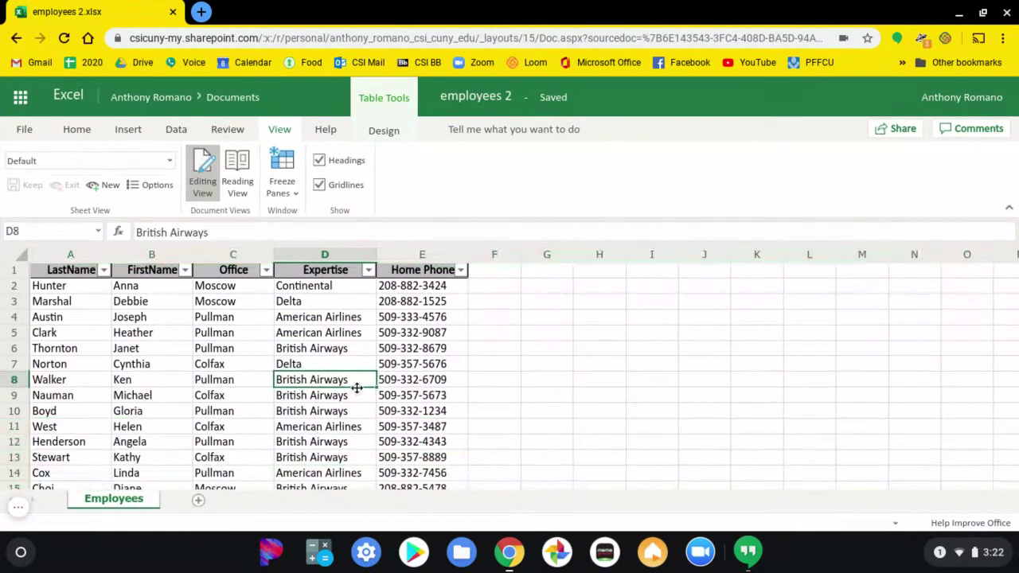
pyautogui.click(60, 287)
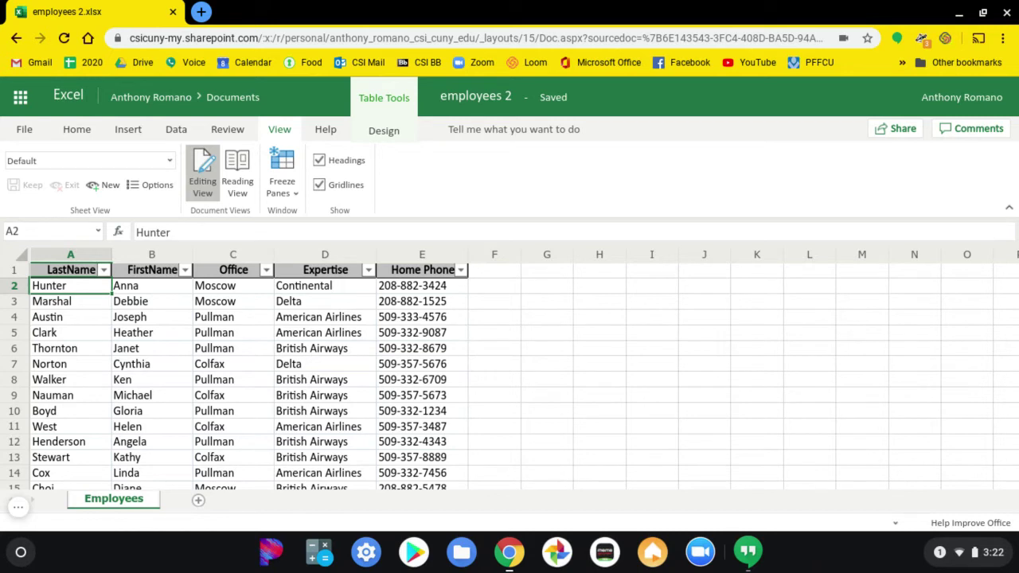
# Open Find and Replace and set Find what to Continental, fixing the misspelling.
pyautogui.hotkey('ctrl', 'h')
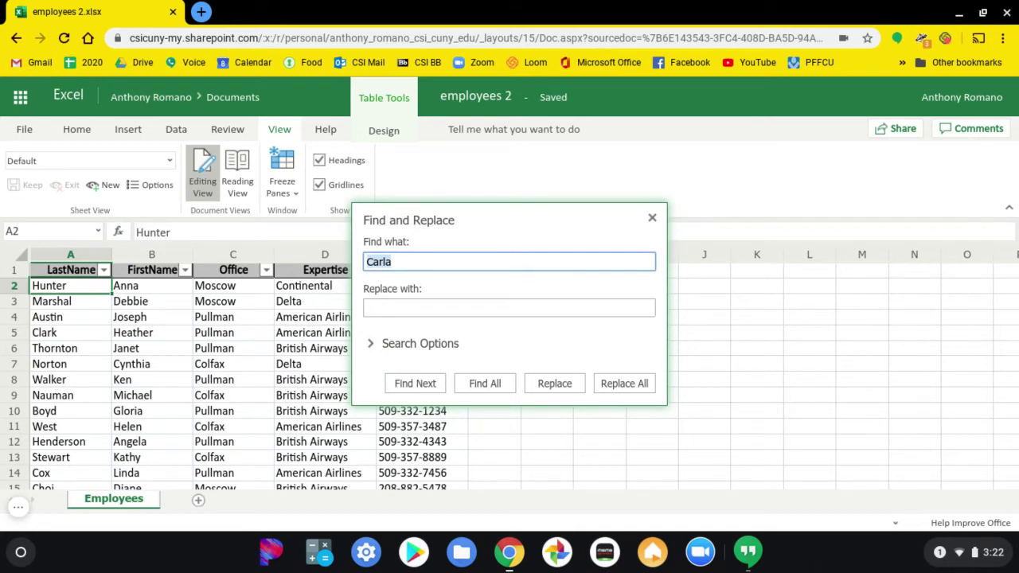
pyautogui.write('Continential')
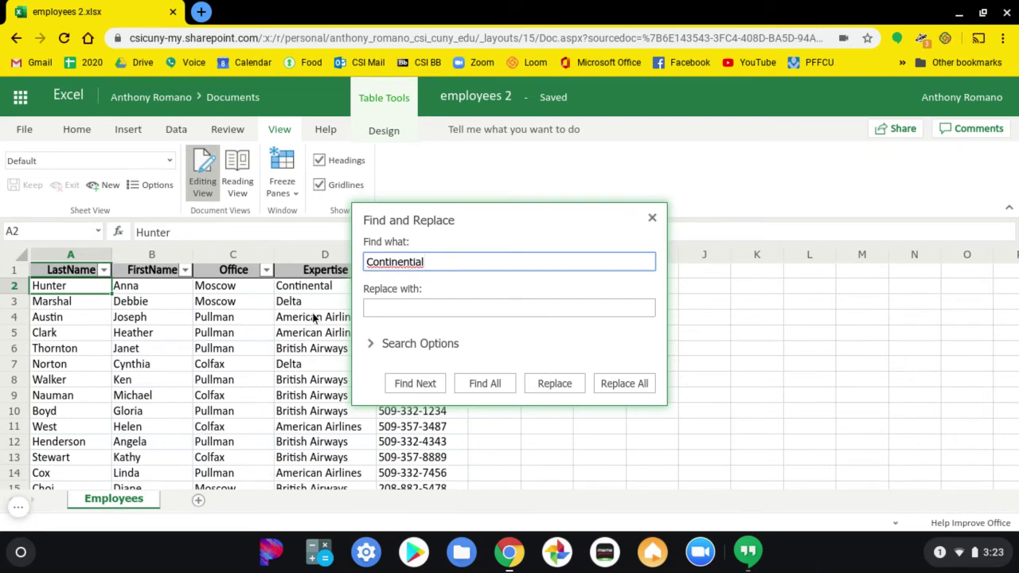
pyautogui.rightClick(401, 263)
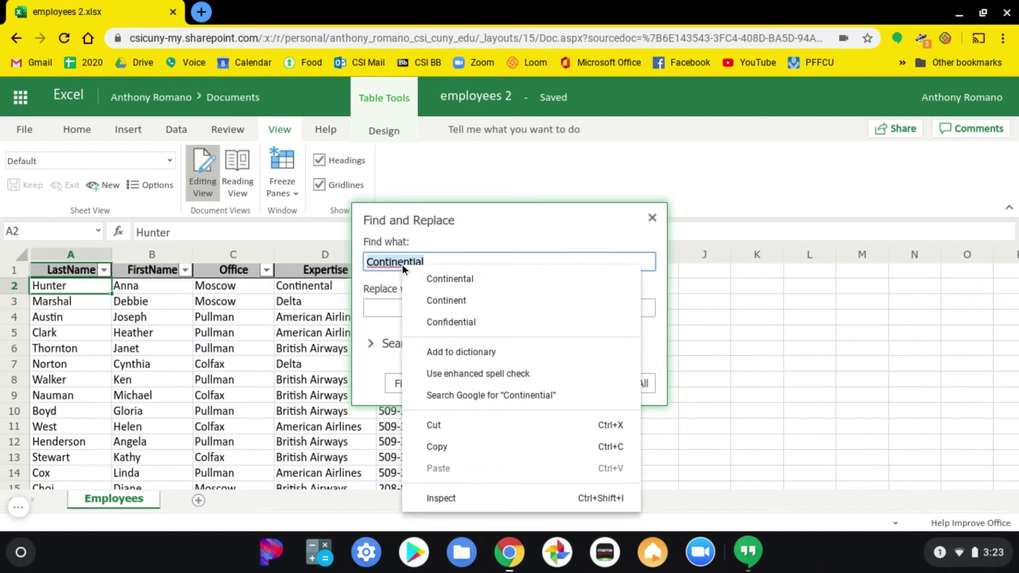
pyautogui.click(480, 283)
# Replace all matches with JetBlue, close the dialog and check cell D2.
pyautogui.click(408, 305)
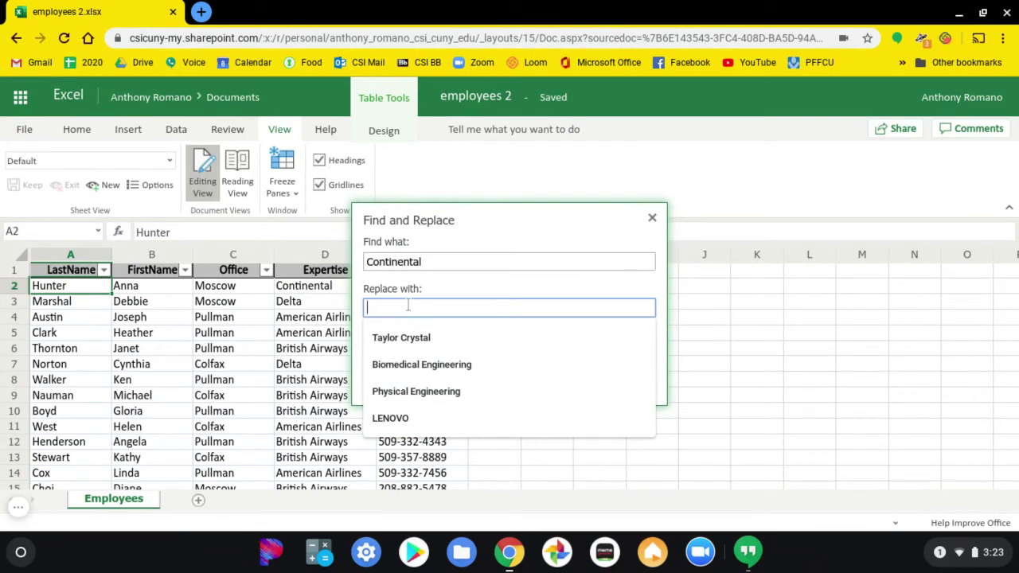
pyautogui.write('Je')
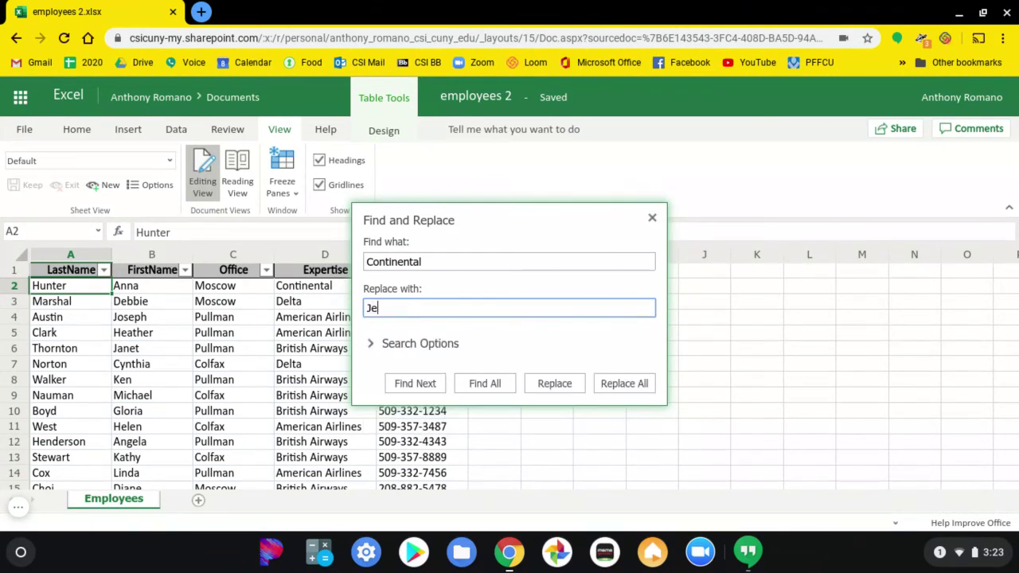
pyautogui.write('t')
pyautogui.write('Blue')
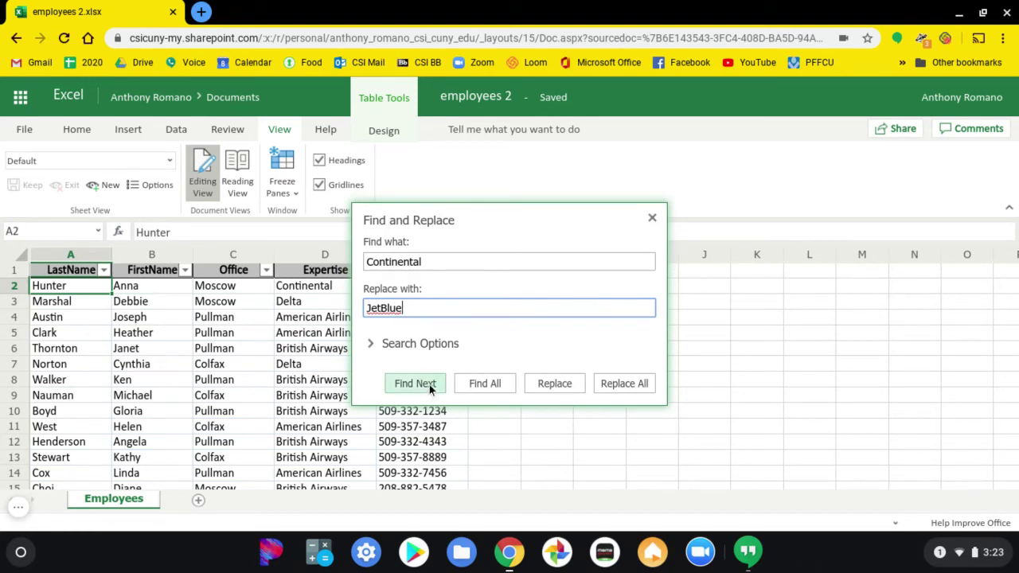
pyautogui.click(630, 384)
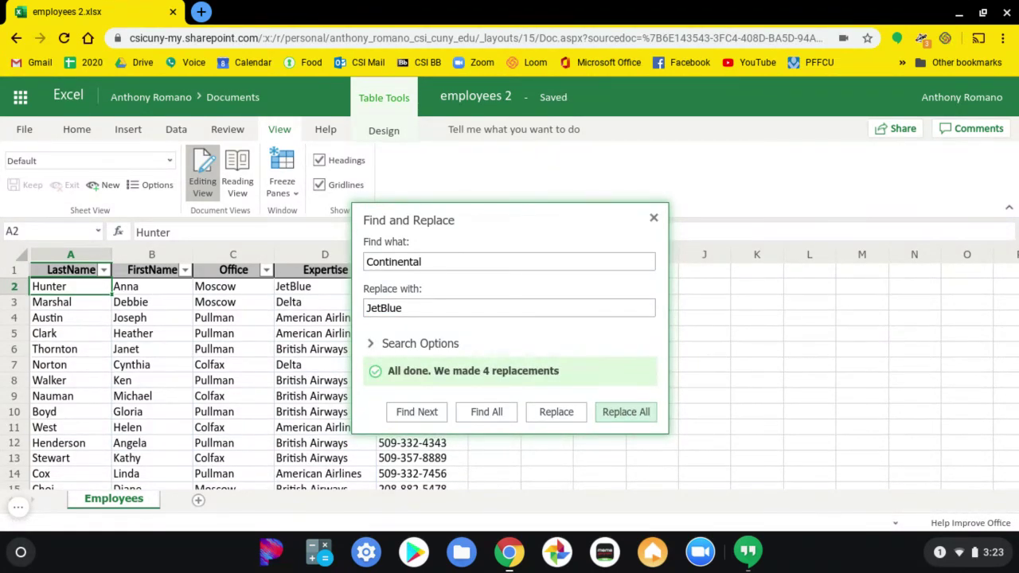
pyautogui.click(654, 218)
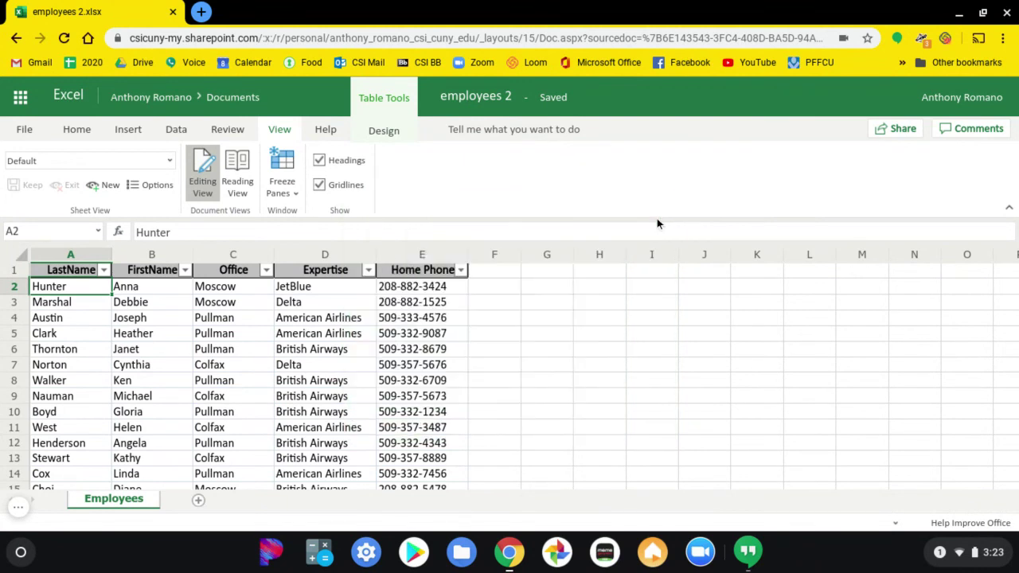
pyautogui.click(343, 291)
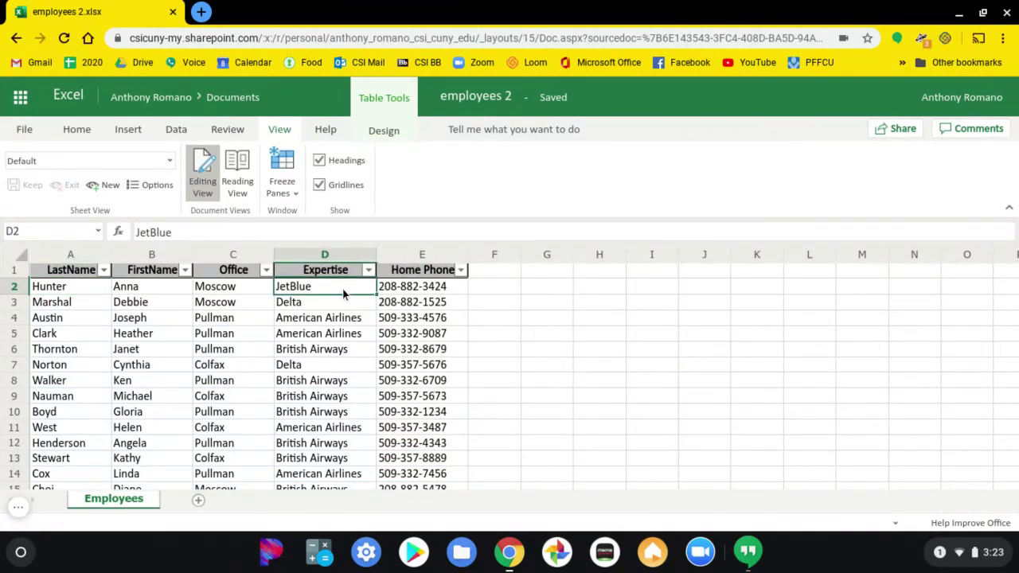